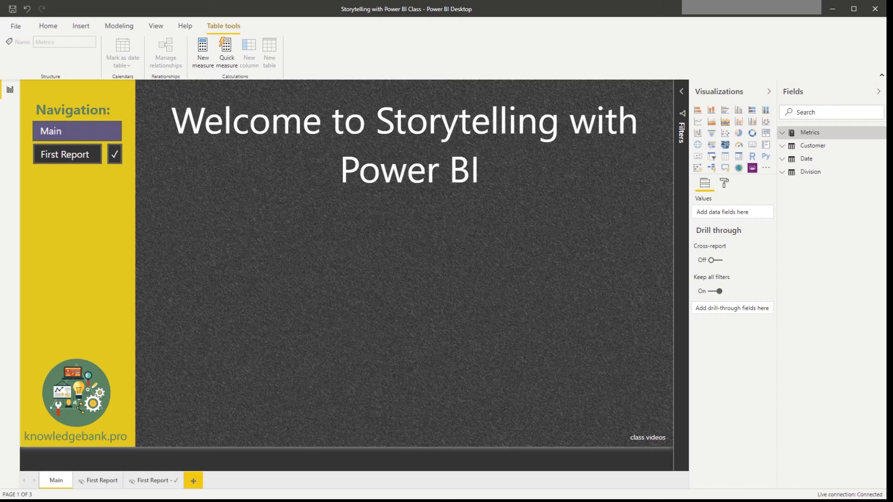
- Insert a blank column chart onto the canvas, then delete it
left_click(812, 146)
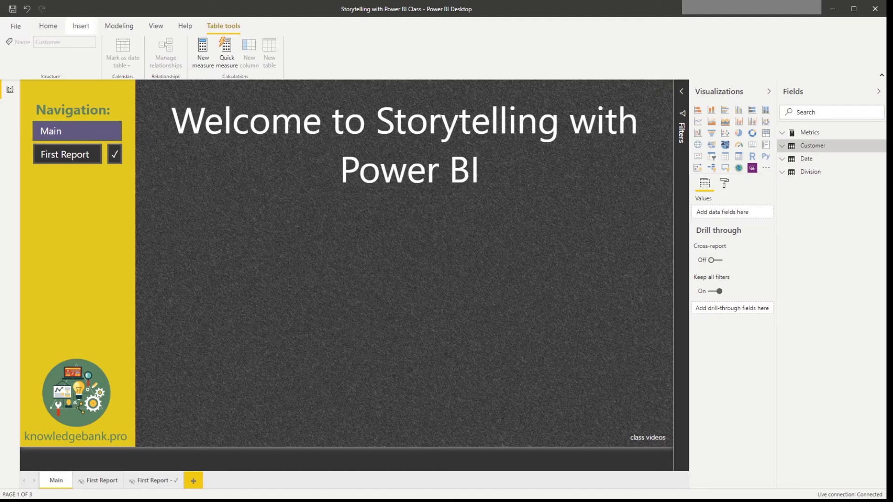
left_click(80, 25)
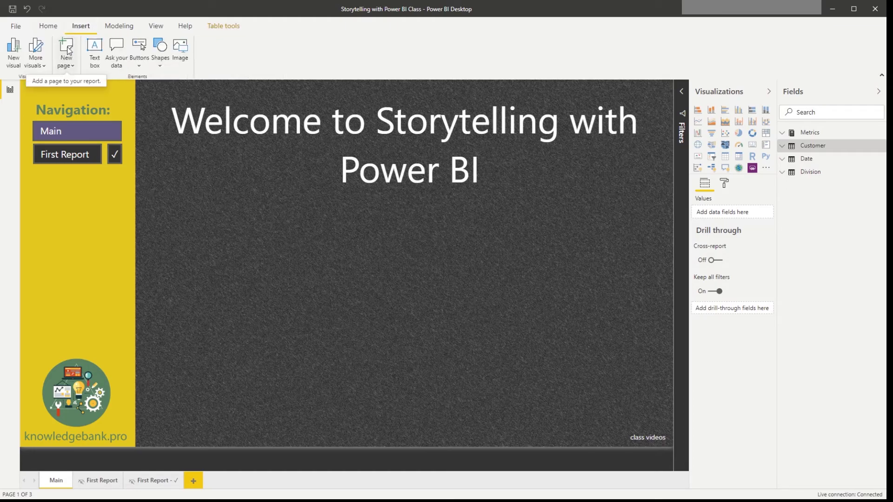
left_click(13, 52)
left_click_drag(82, 271, 306, 289)
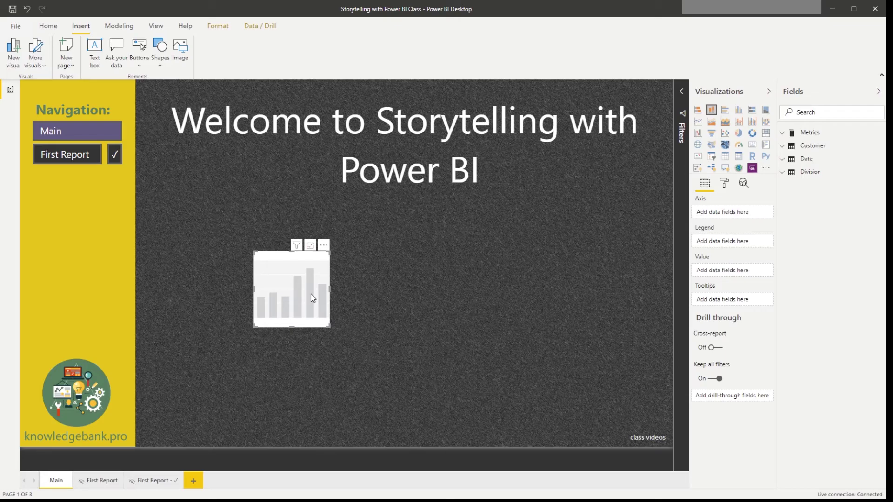
left_click(323, 246)
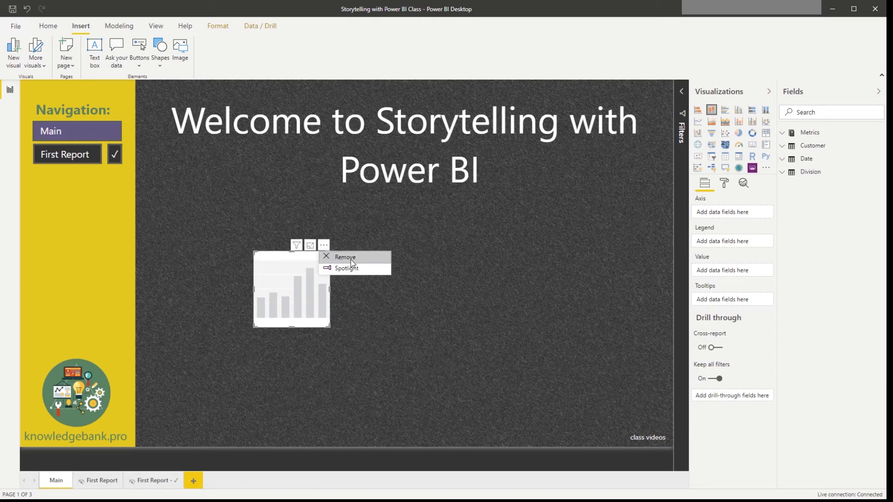
left_click(364, 259)
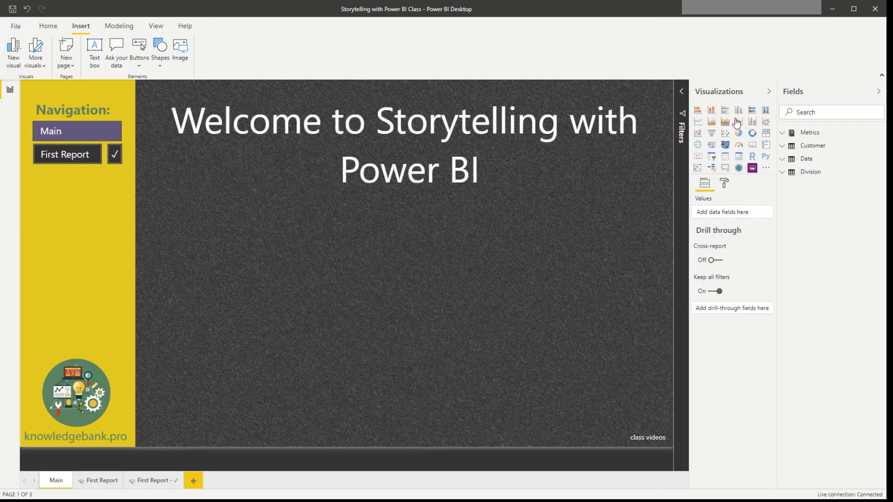
- Add an empty table visual to the canvas, then delete it
left_click(727, 162)
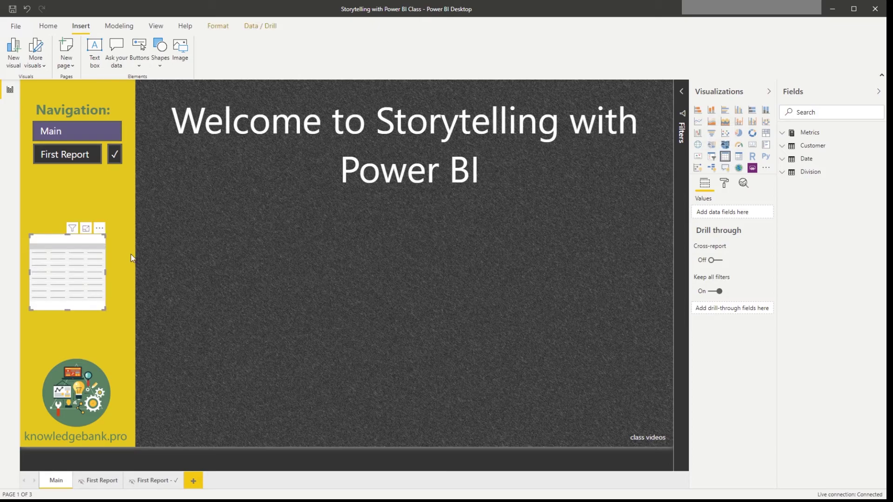
left_click_drag(87, 262, 287, 266)
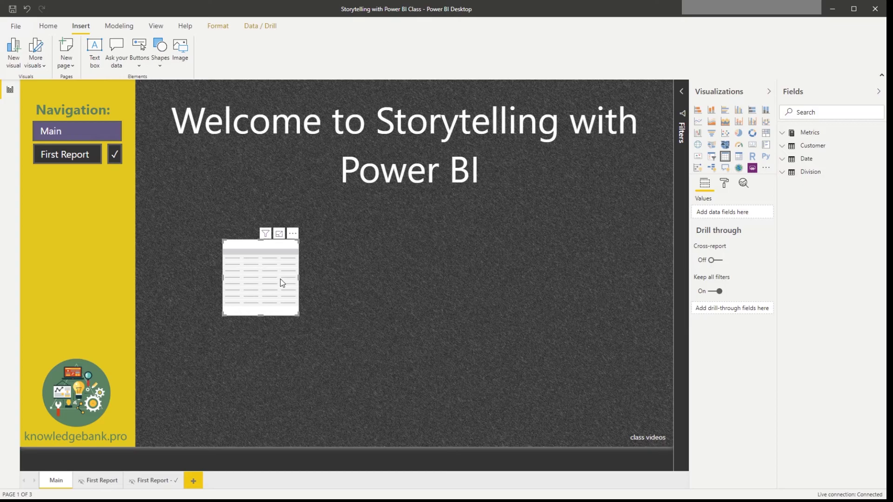
key("Delete")
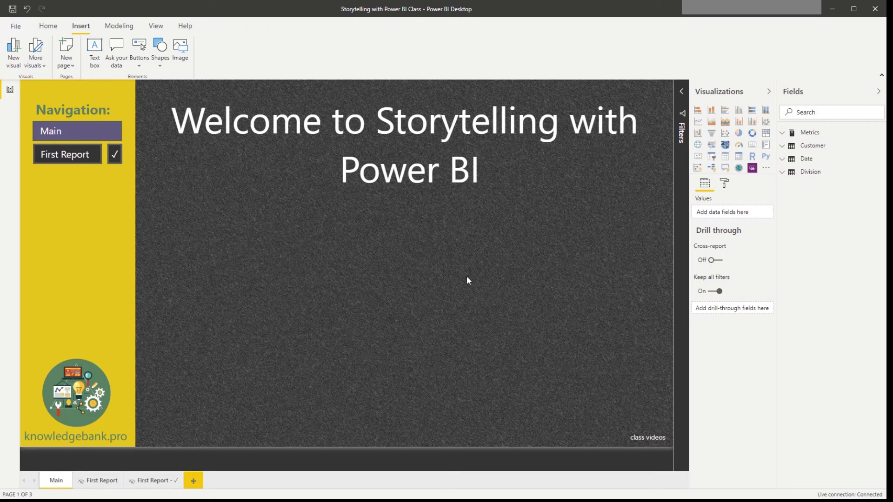
- Try the Company field as a table and Country as a map, deleting both
left_click(782, 147)
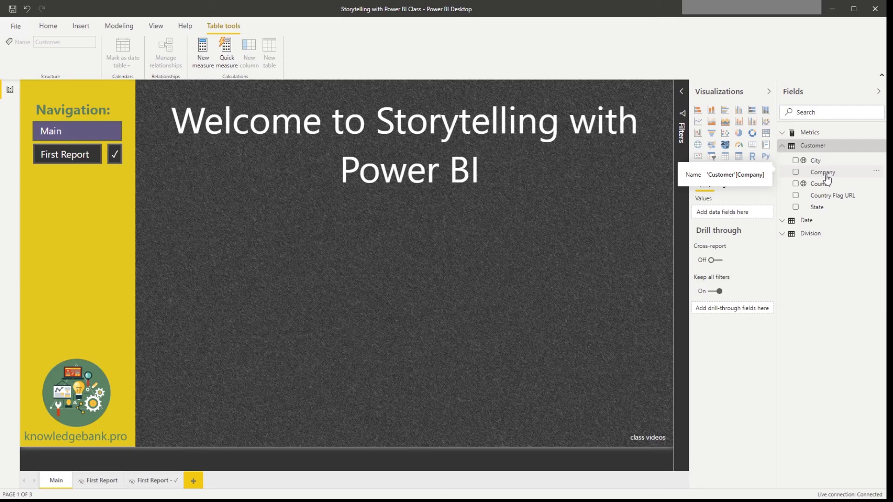
left_click_drag(827, 179, 296, 258)
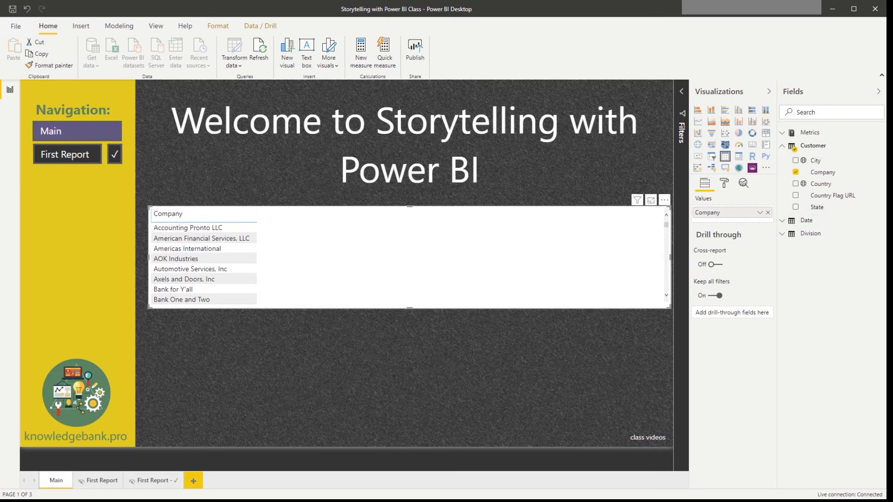
key("Delete")
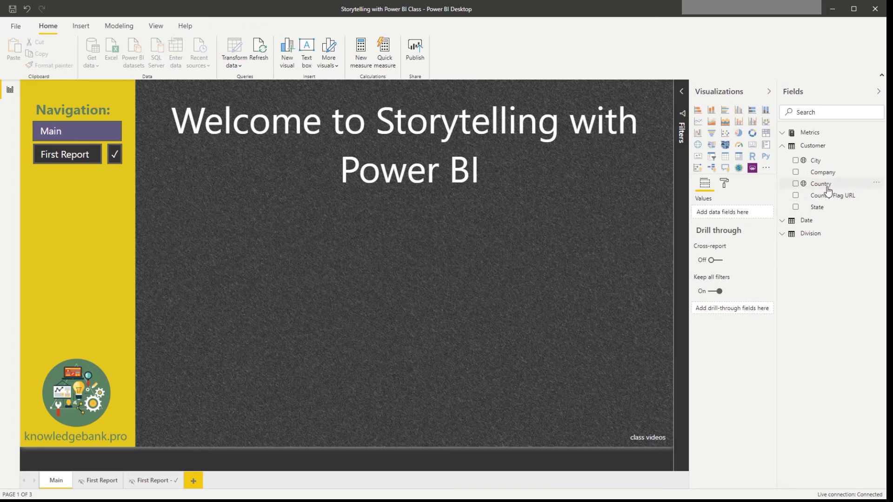
left_click_drag(824, 185, 398, 300)
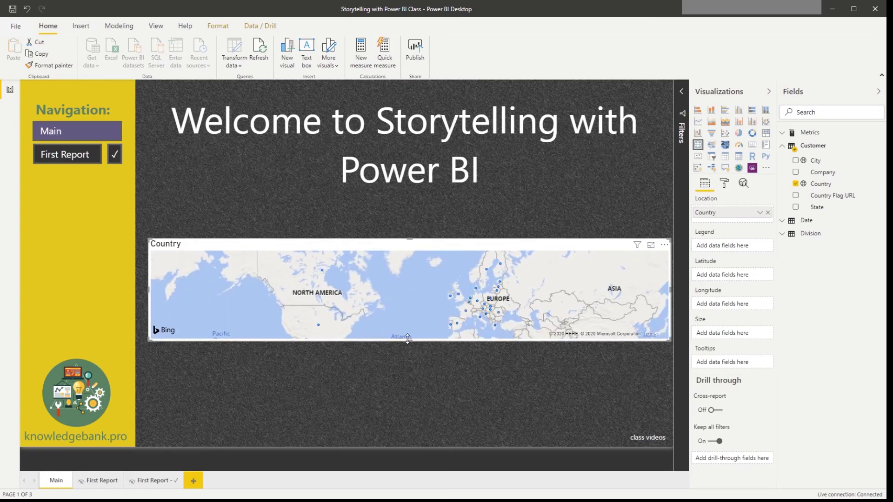
left_click_drag(411, 340, 409, 378)
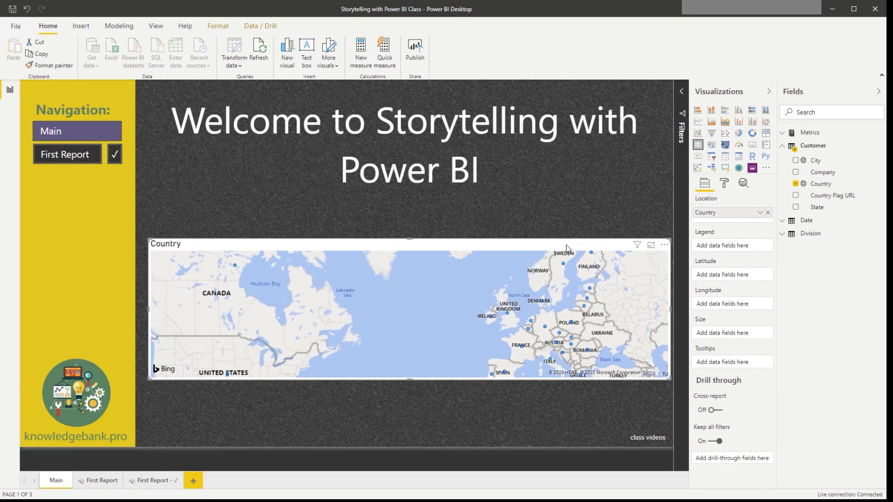
key("Delete")
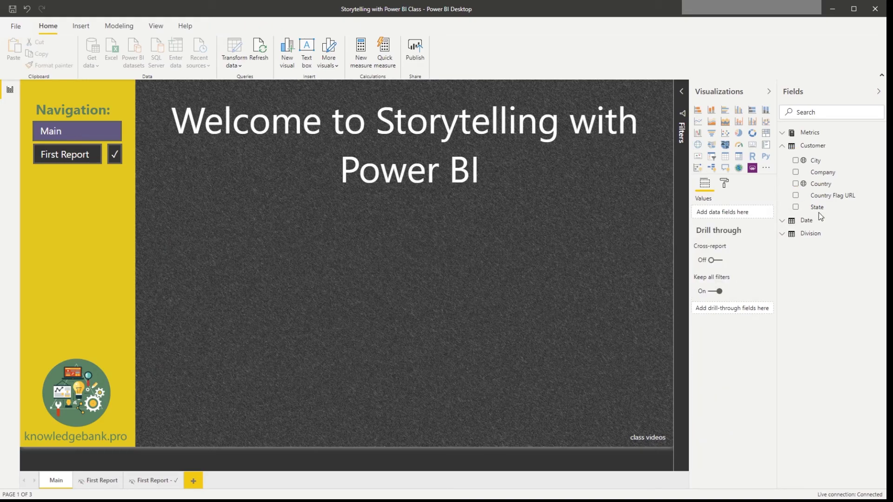
- Add a Company table, centre it below the title, and enlarge it
left_click(795, 173)
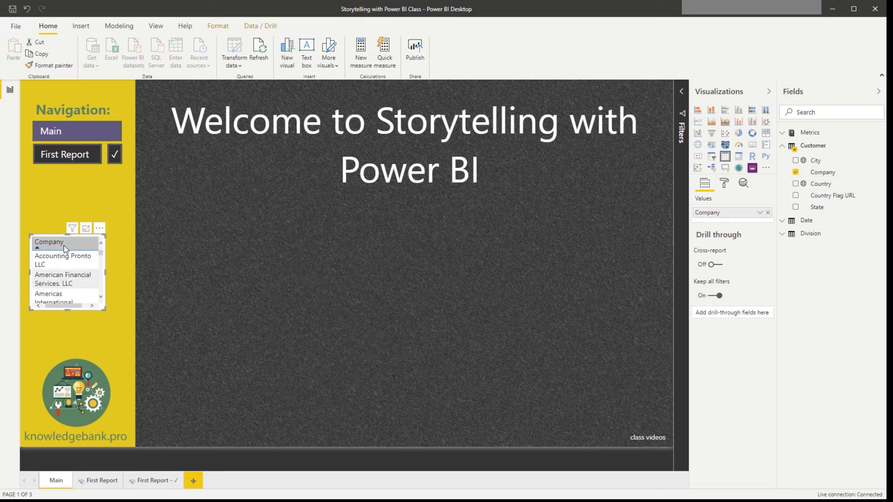
left_click_drag(108, 247, 276, 250)
left_click_drag(276, 309, 556, 398)
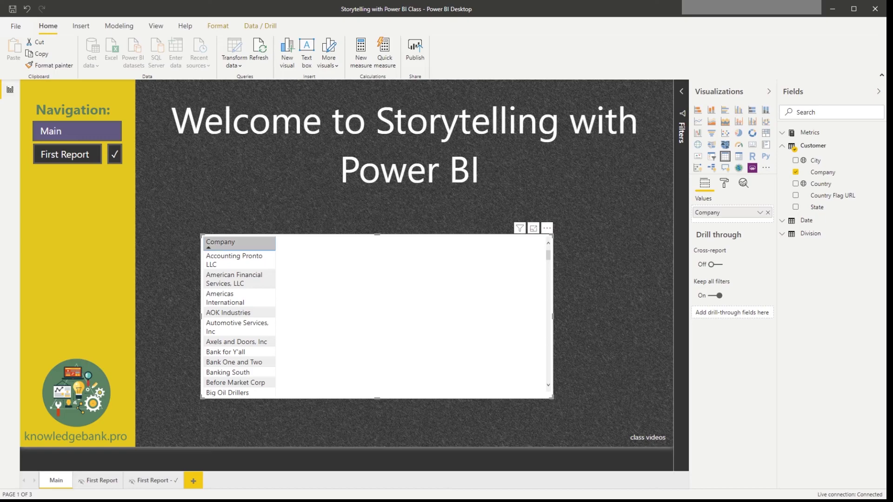
- Widen the Company column so each name fits on one line, then check the list
left_click_drag(276, 244, 322, 252)
scroll(293, 355, "down", 6)
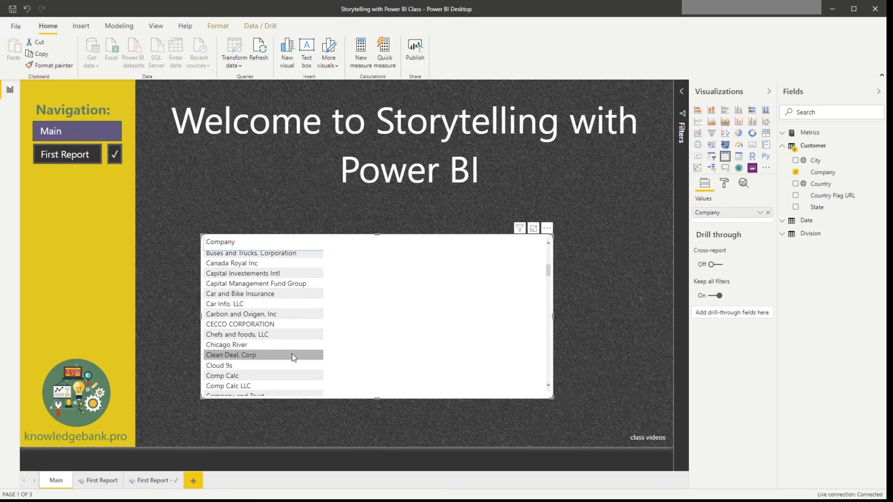
scroll(293, 356, "up", 6)
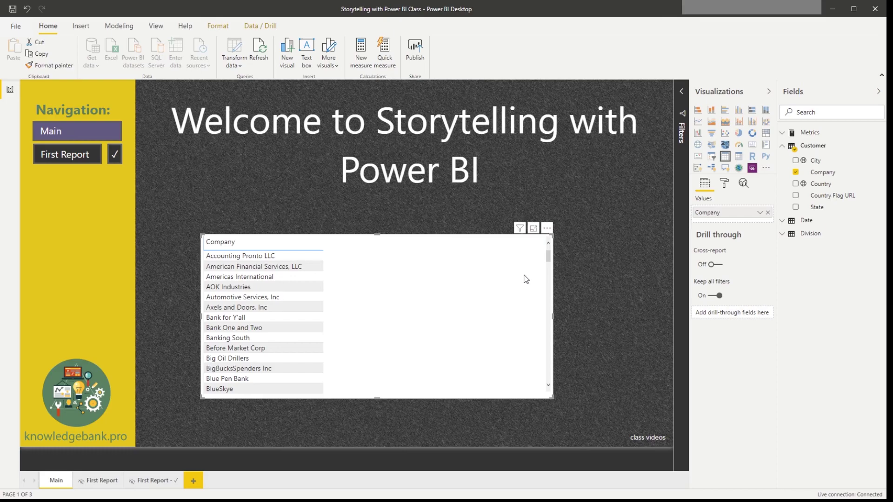
- Add the Metrics table's Revenue measure as a column in the table
left_click(782, 146)
left_click(781, 134)
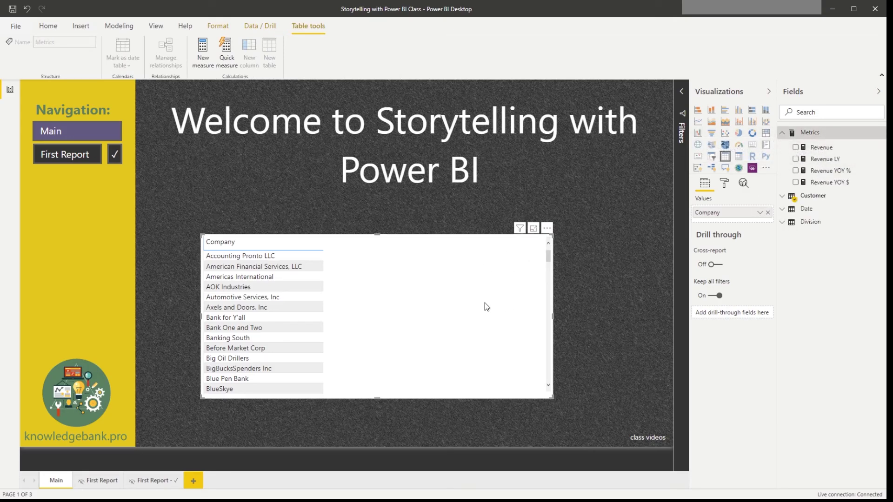
left_click(796, 148)
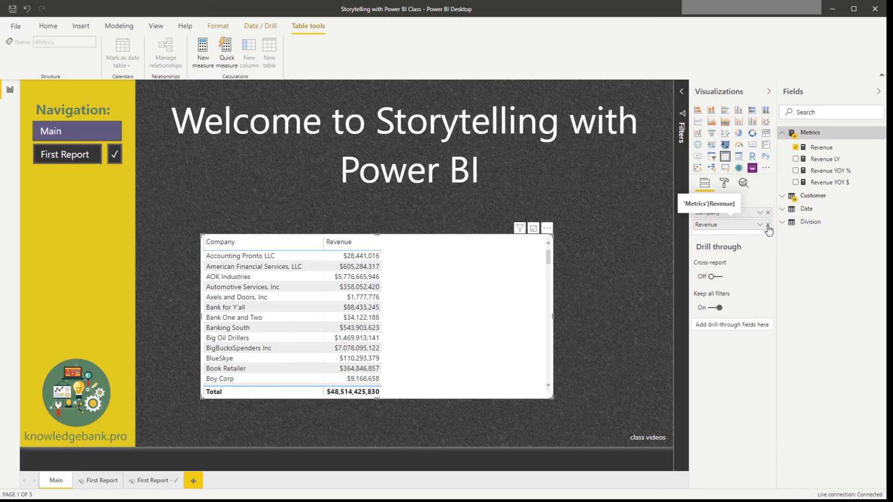
- Remove Revenue, add it back, and place it ahead of Company
left_click(767, 225)
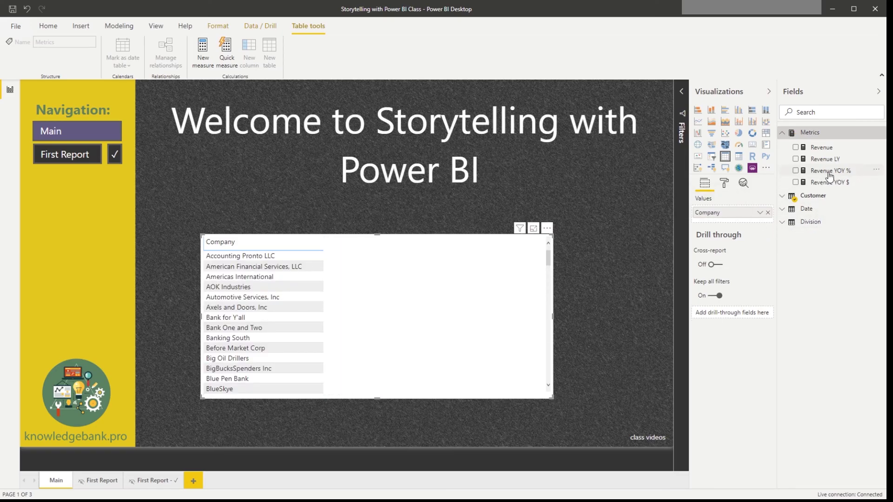
left_click_drag(832, 149, 754, 211)
left_click_drag(754, 211, 755, 223)
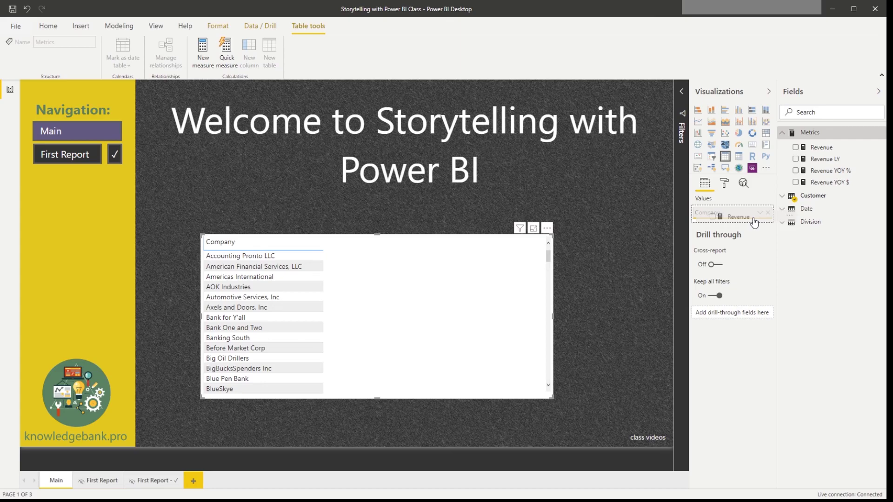
left_click_drag(754, 222, 753, 224)
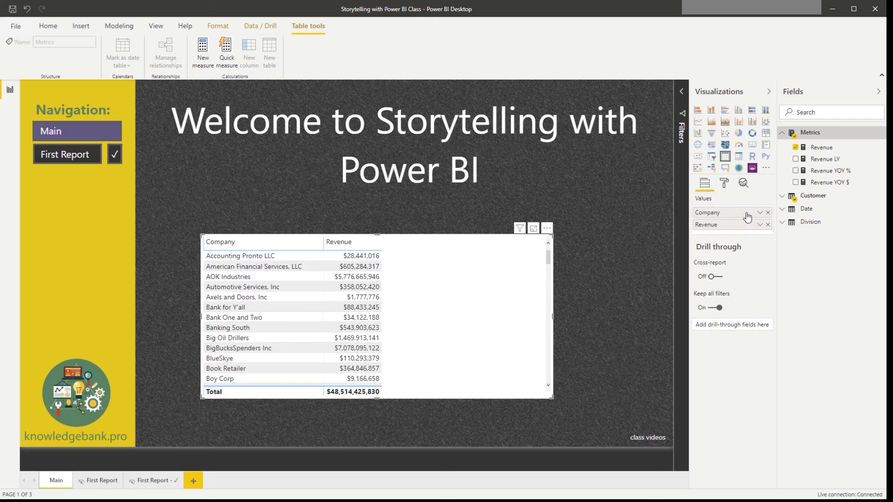
mouse_move(744, 225)
left_mouse_down()
mouse_move(747, 213)
mouse_move(744, 231)
left_mouse_up()
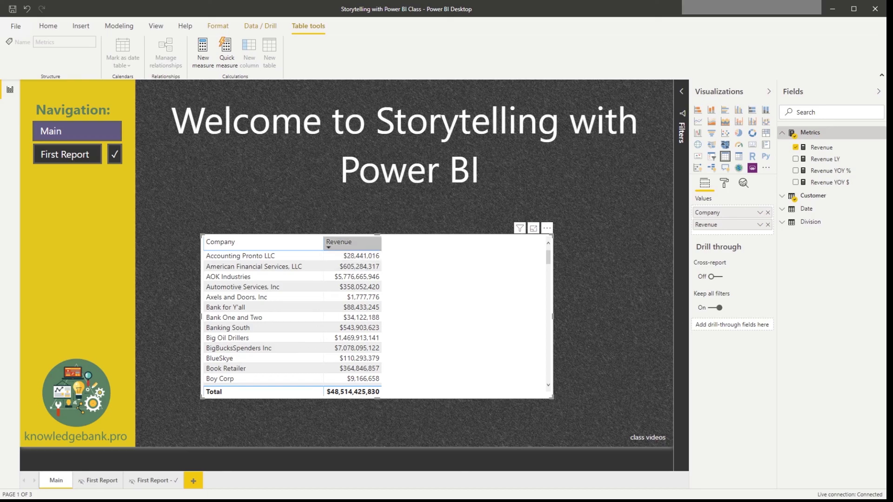
- Sort the table by Revenue descending, led by BigBucksSpenders Inc
left_click(356, 244)
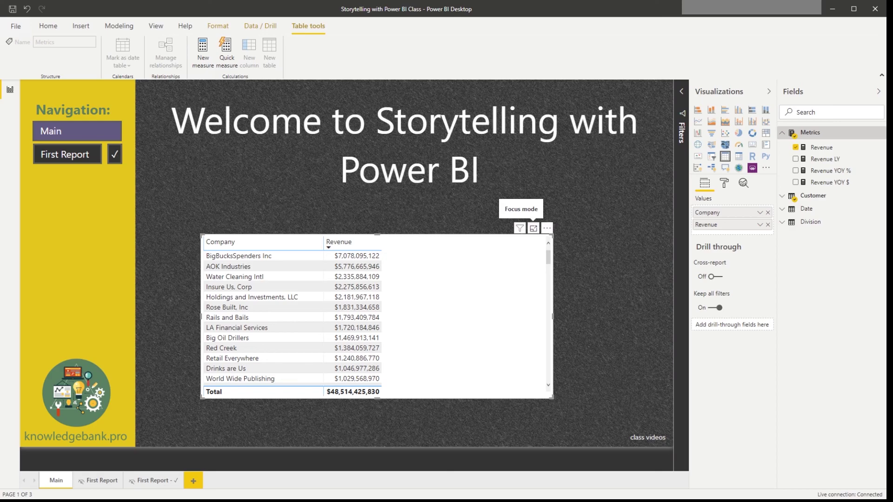
left_click(533, 229)
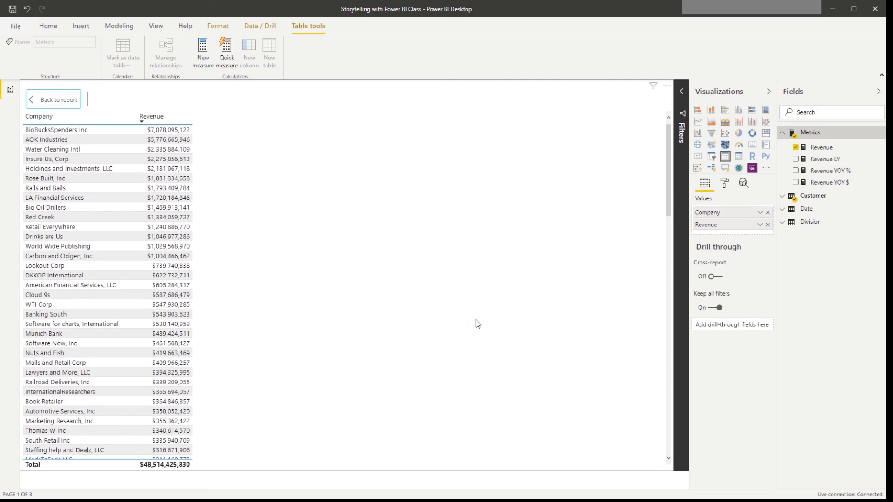
left_click(65, 104)
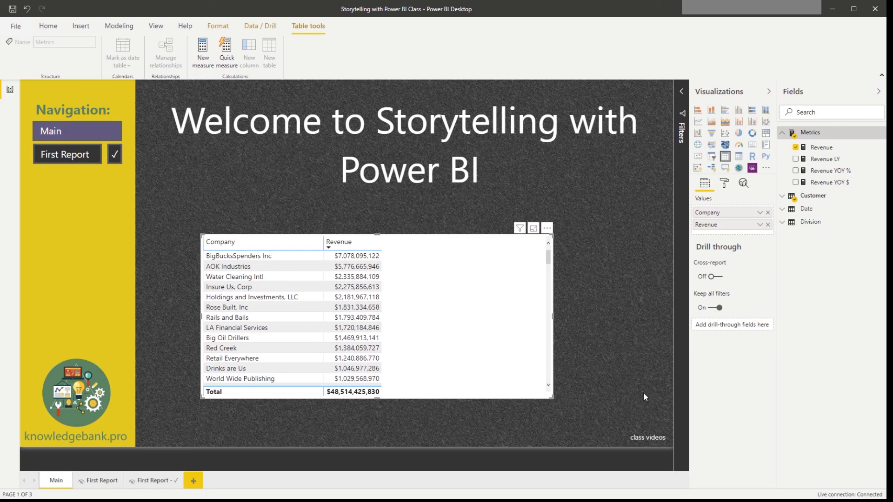
left_click(534, 229)
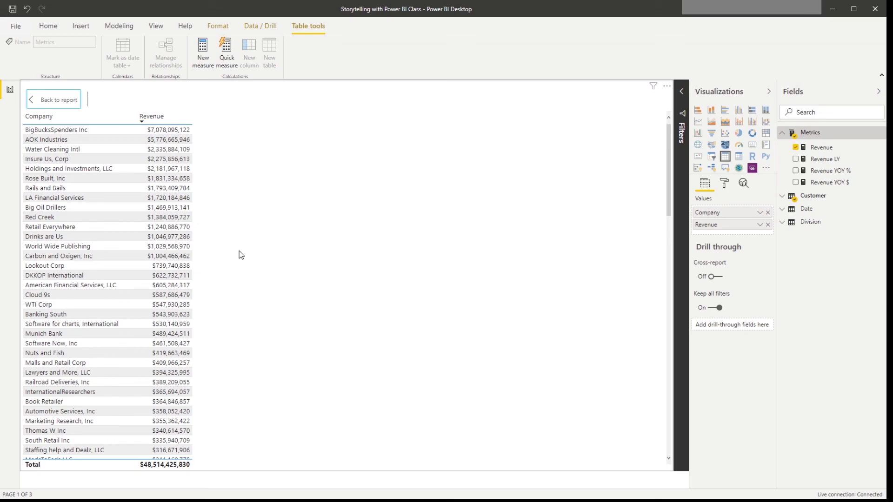
left_click(58, 100)
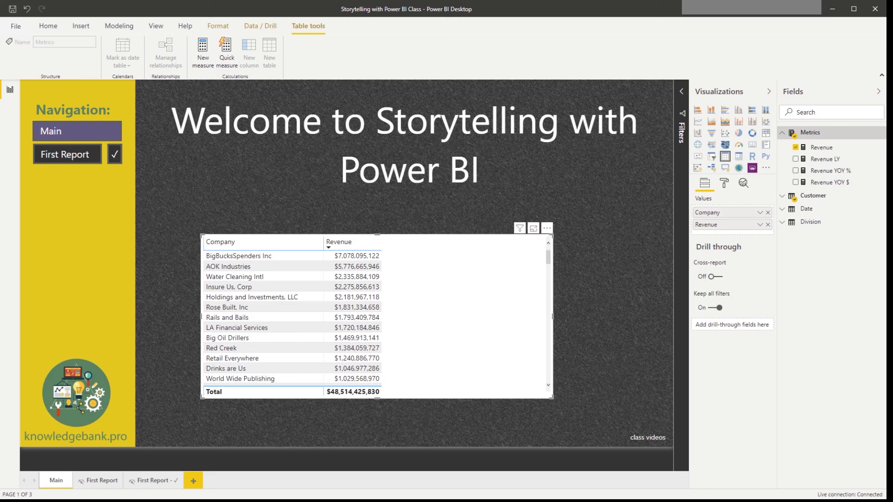
- Shift the table up and left, resize it narrower and taller, then reselect it
left_click_drag(517, 310, 487, 269)
left_click_drag(521, 359, 362, 400)
left_click(370, 395)
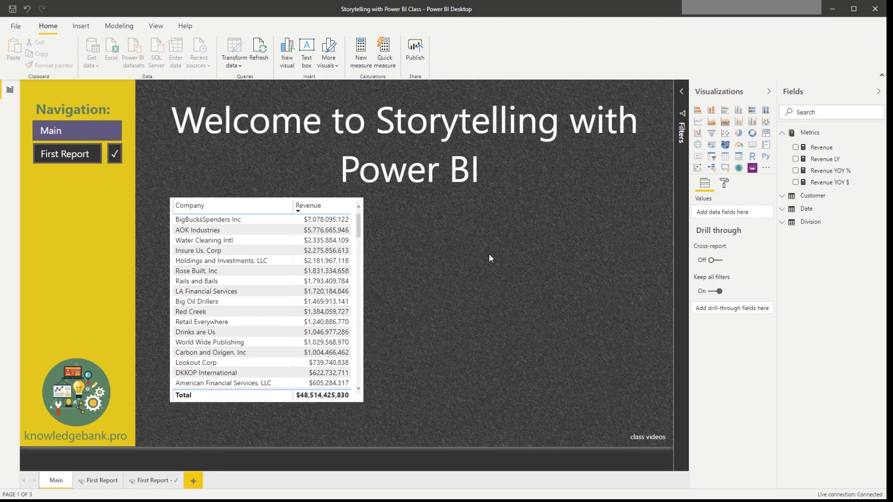
left_click(359, 230)
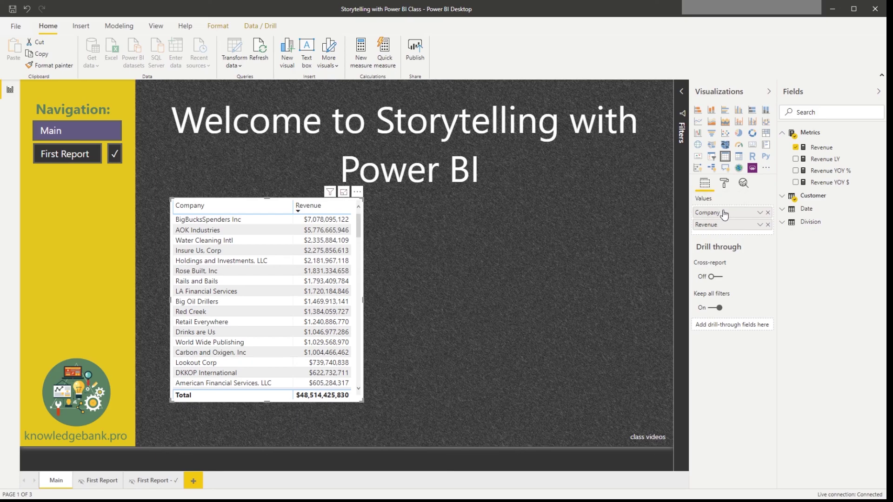
- Set the table's Values font color to red and alternate font color to purple
left_click(725, 185)
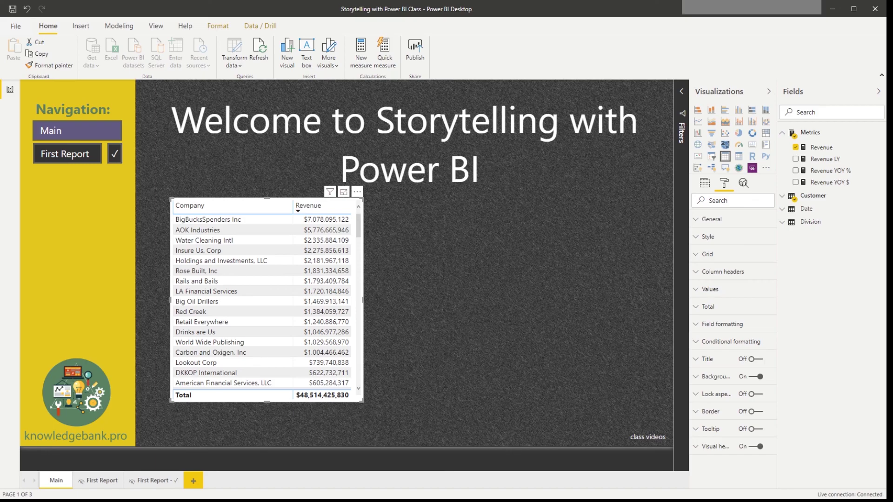
left_click(710, 289)
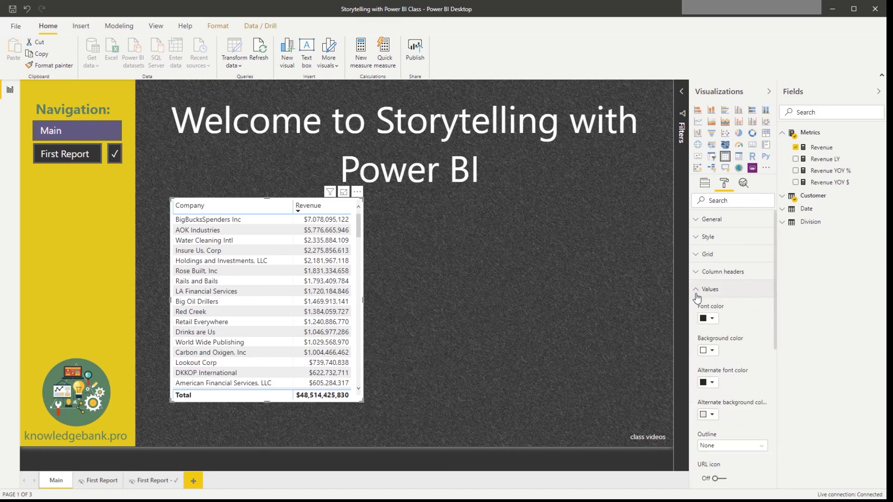
left_click(711, 318)
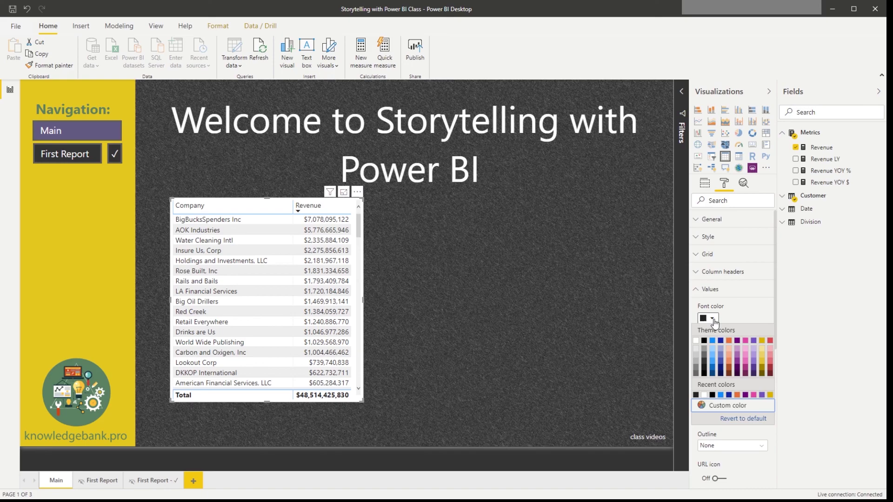
left_click(770, 341)
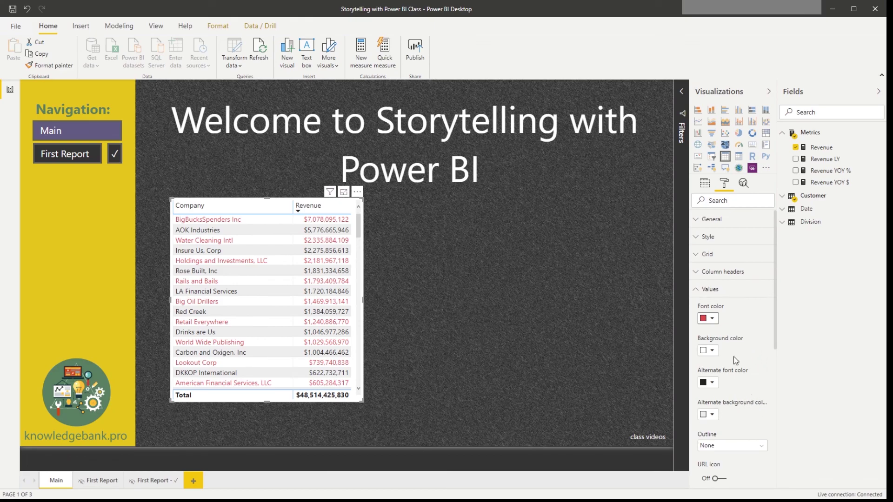
left_click(713, 383)
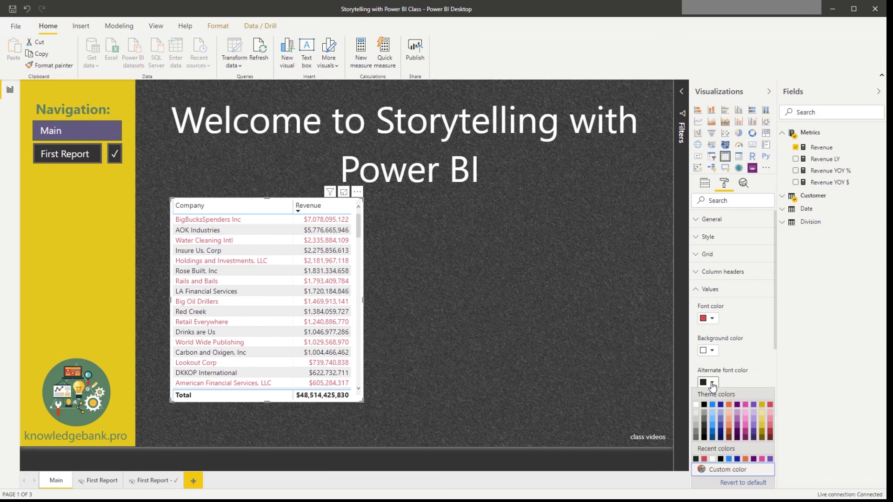
left_click(753, 405)
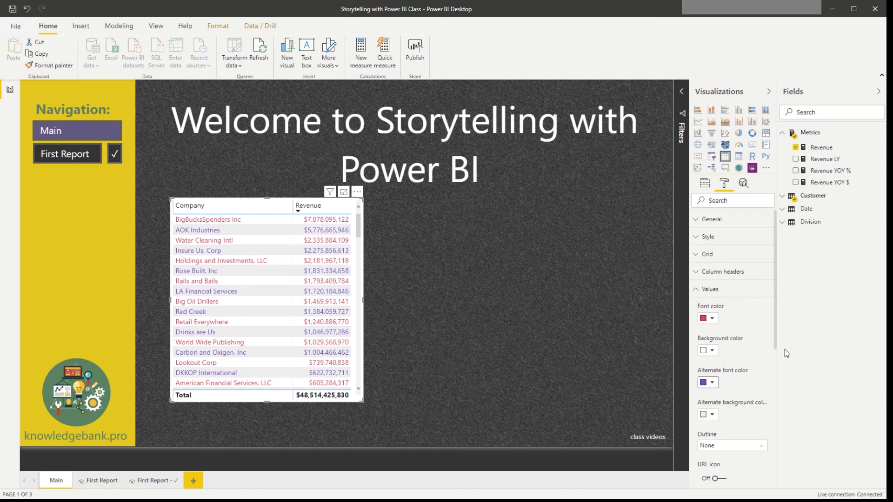
left_click(696, 296)
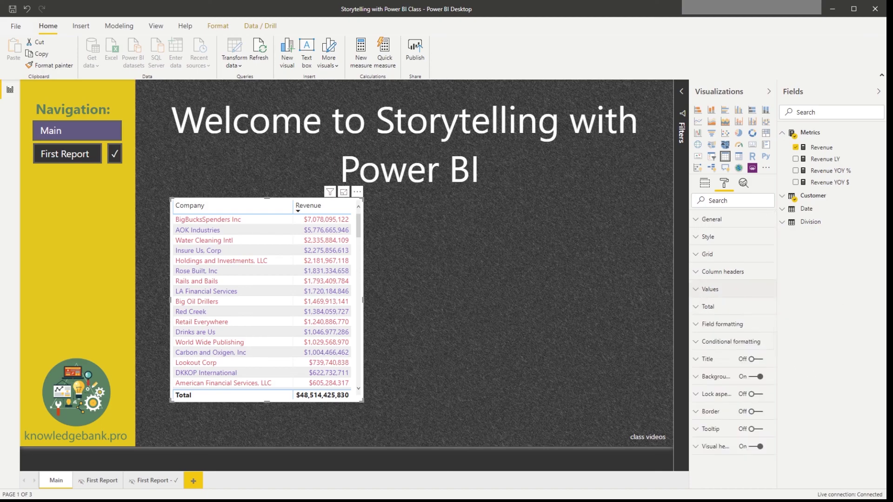